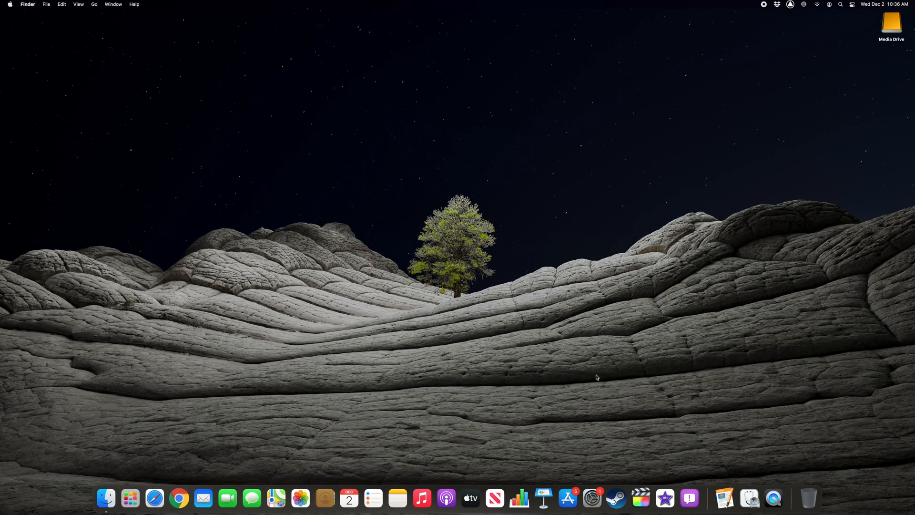
- Launch iMovie from the Dock and bring up the iMovie Library's sidebar options
left_click(666, 498)
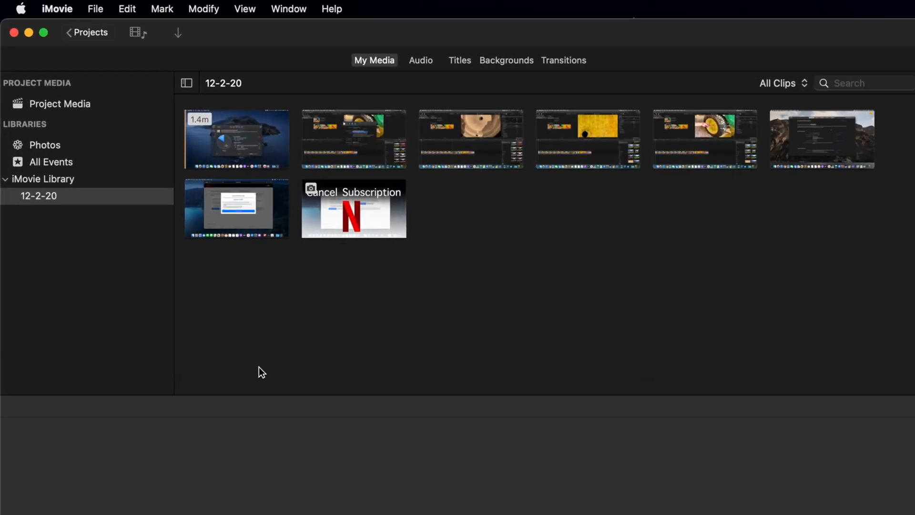
right_click(56, 181)
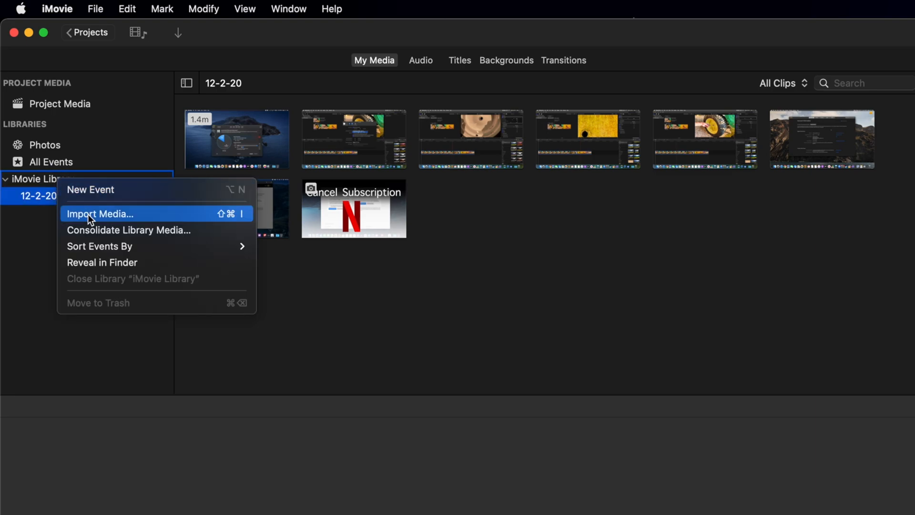
- Reveal iMovie Library in Finder, move it to the Trash and permanently empty the Trash
left_click(121, 263)
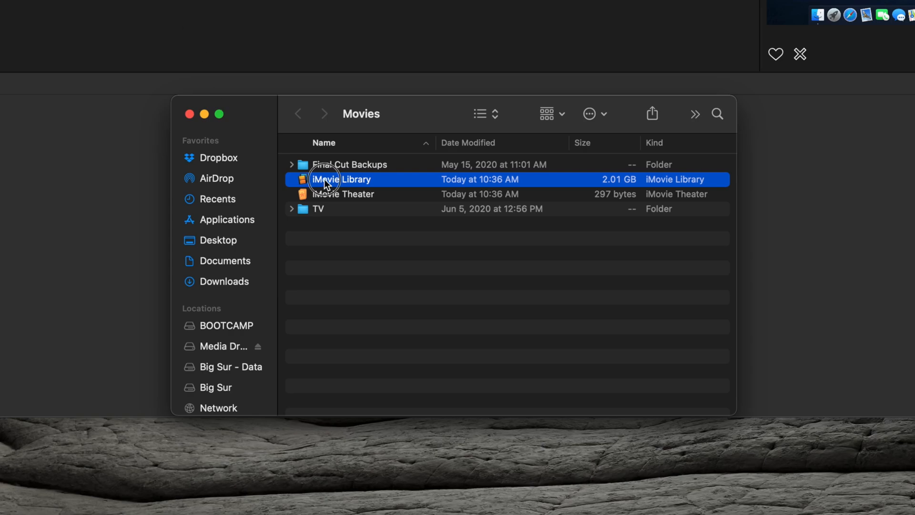
mouse_move(324, 180)
left_mouse_down()
mouse_move(480, 368)
mouse_move(697, 477)
left_mouse_up()
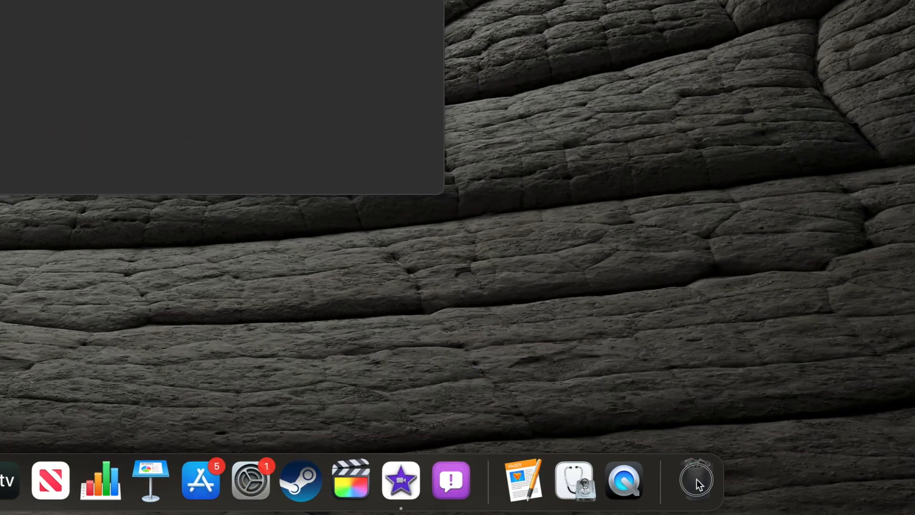
right_click(697, 479)
left_click(704, 427)
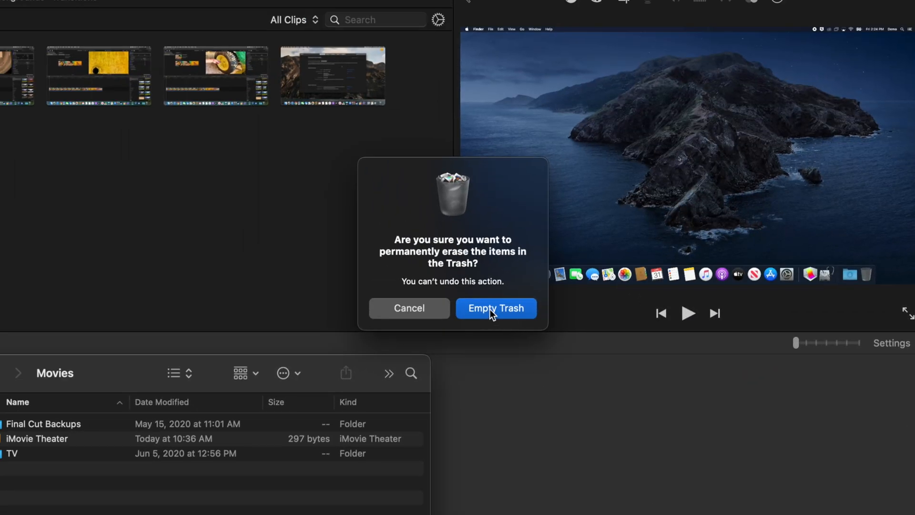
left_click(495, 309)
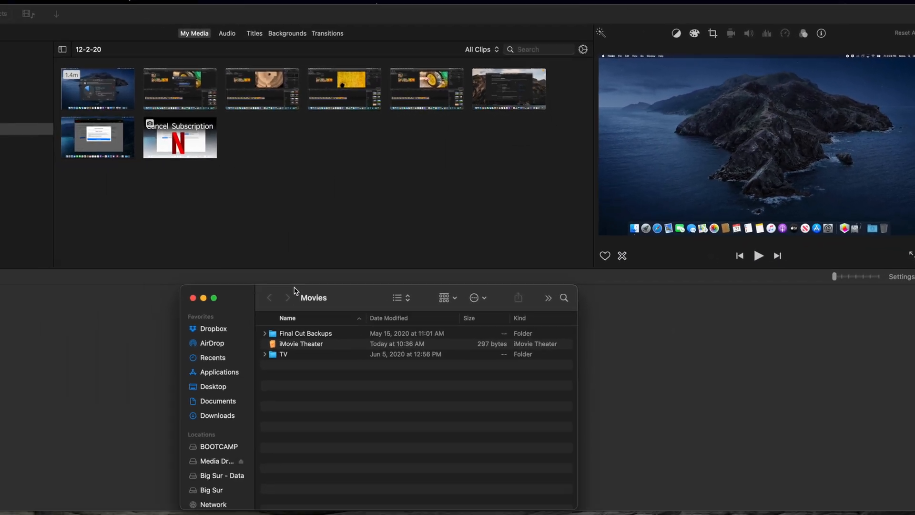
- Close the Movies window, return to iMovie and acknowledge the cannot-save-library warning
left_click(244, 289)
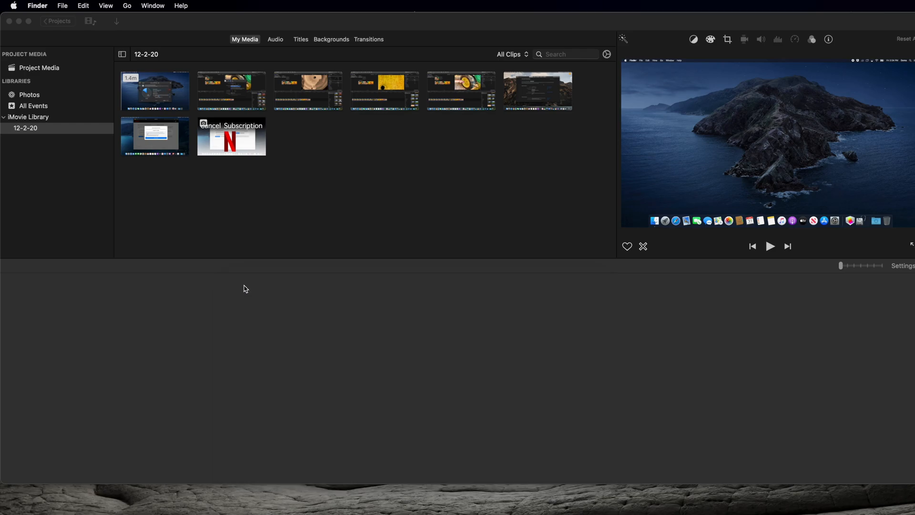
left_click(150, 29)
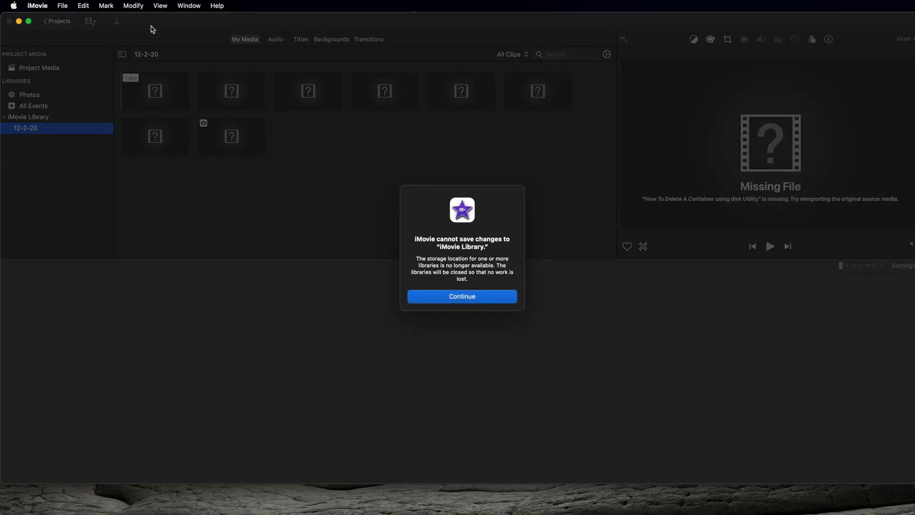
left_click(476, 299)
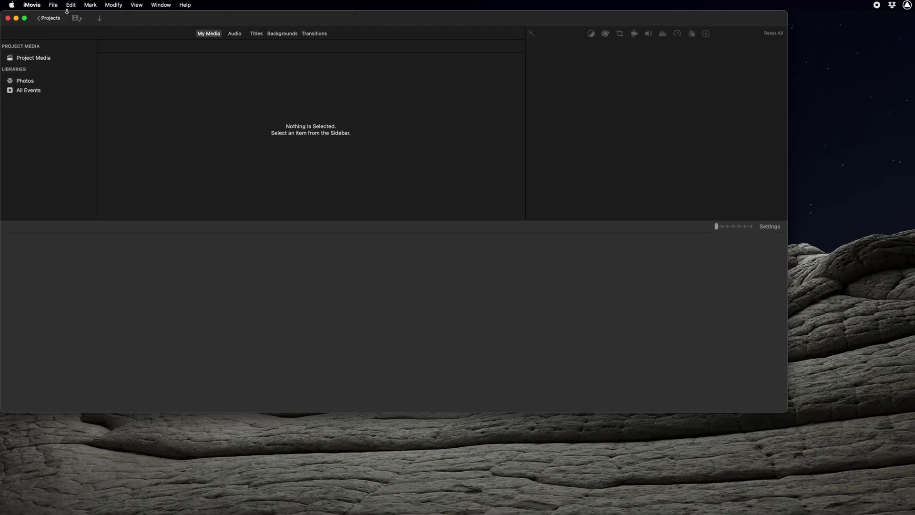
left_click(38, 6)
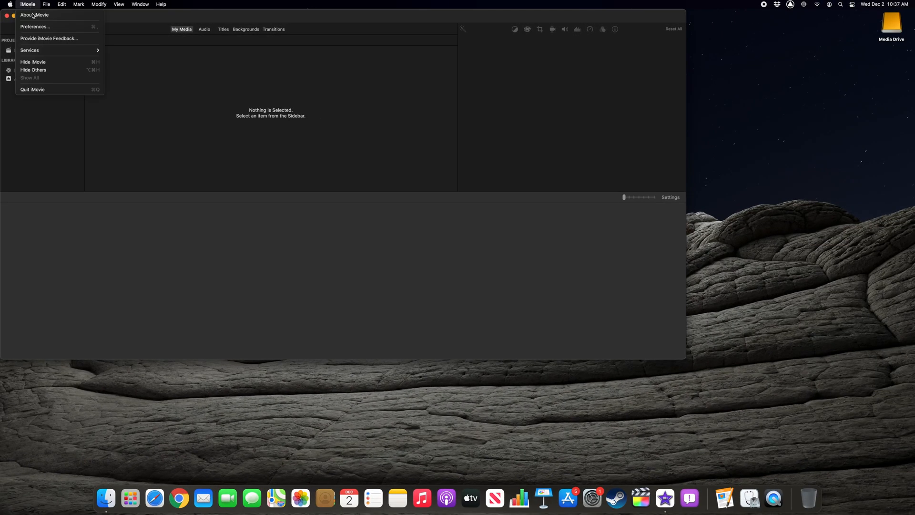
- Quit and relaunch iMovie, then select the fresh iMovie Library and its empty 12-2-20 event
left_click(32, 89)
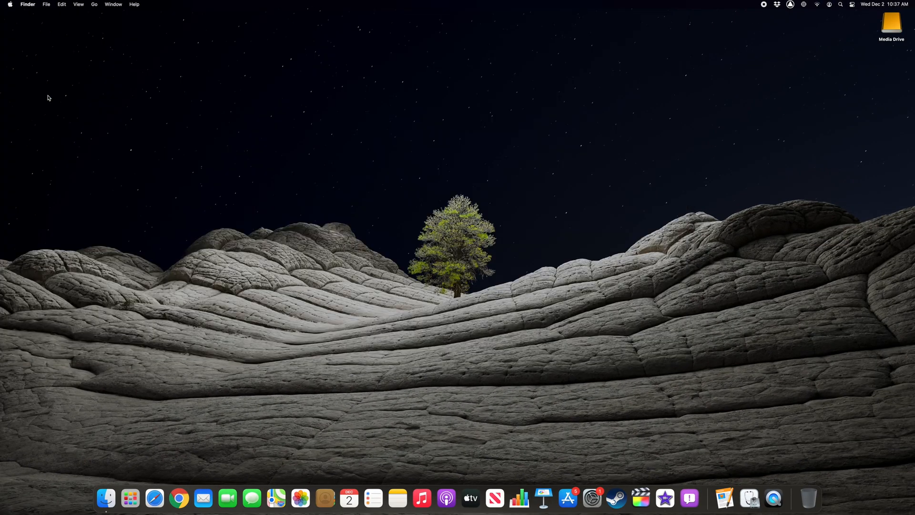
left_click(665, 498)
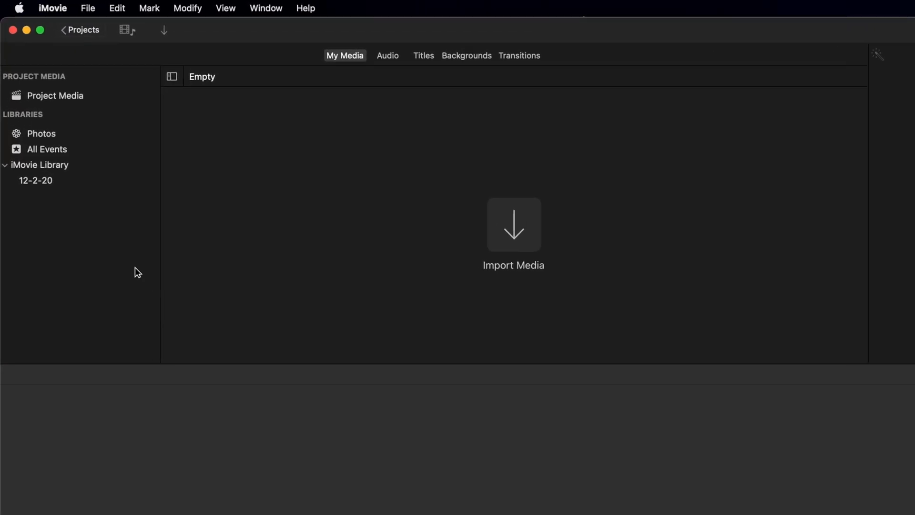
left_click(39, 165)
left_click(49, 182)
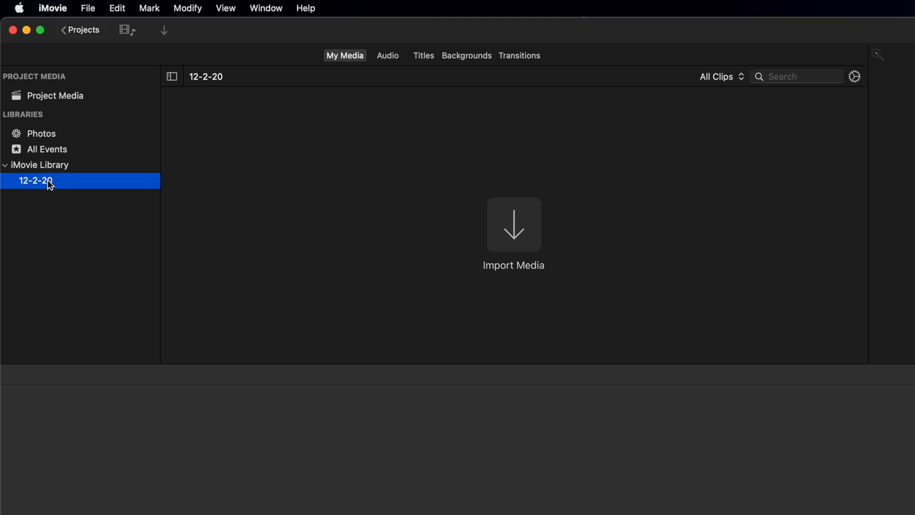